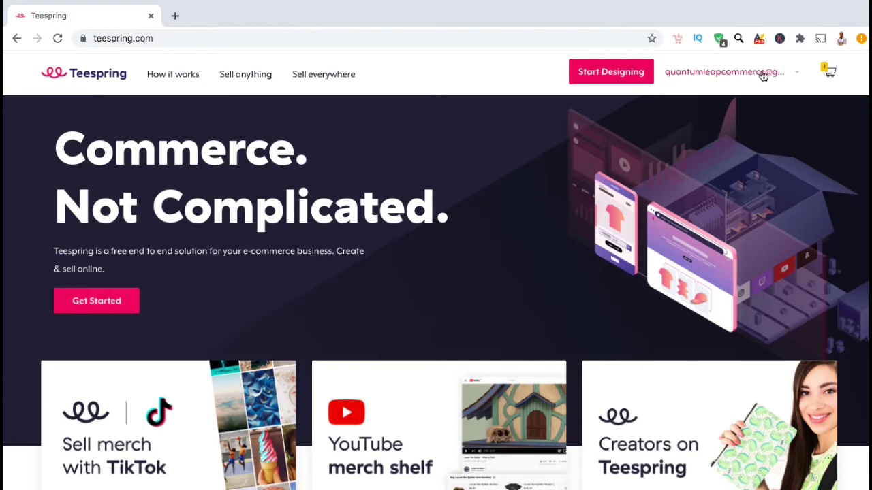
- Go to the Teespring dashboard's Tools and services > Tracking pixels settings page
click(796, 75)
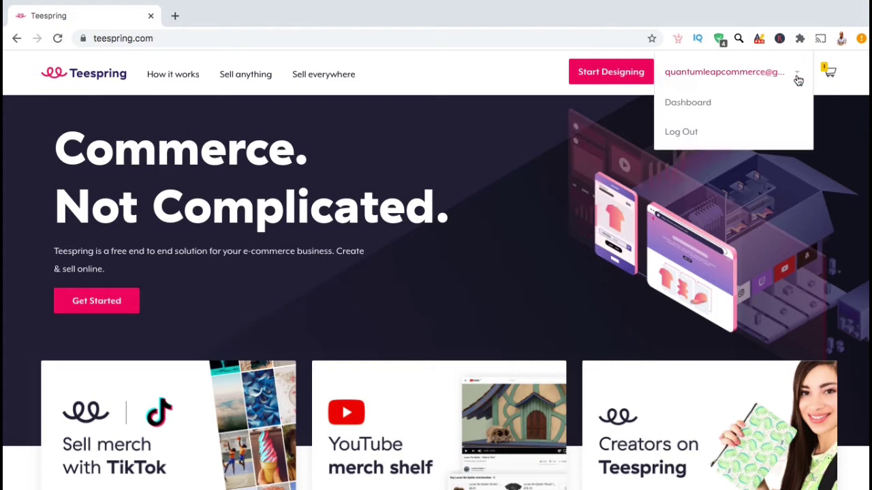
click(730, 103)
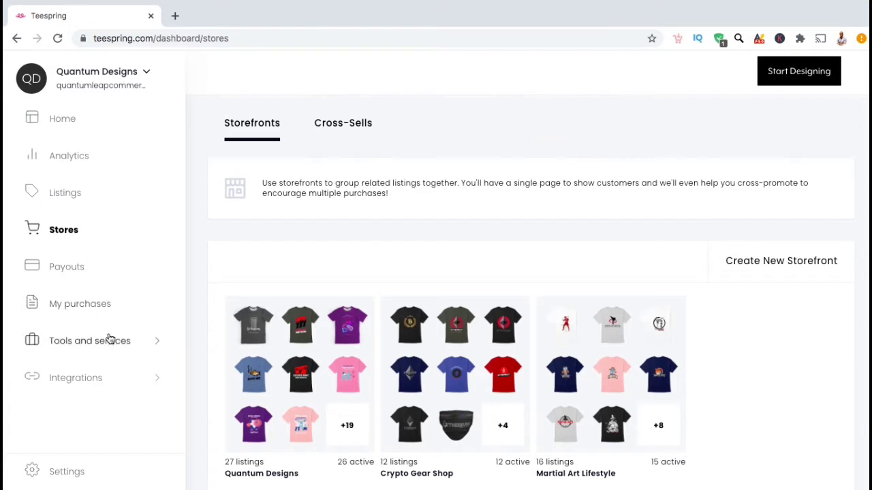
click(135, 348)
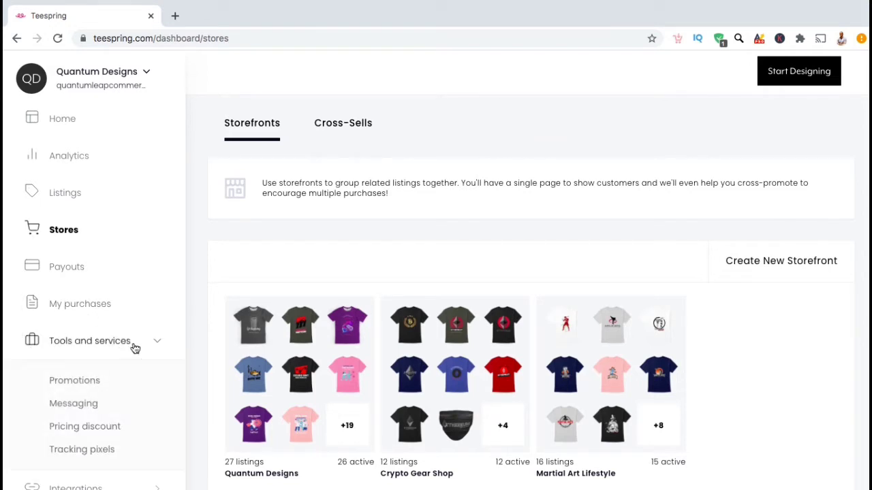
scroll(134, 346, down, 2)
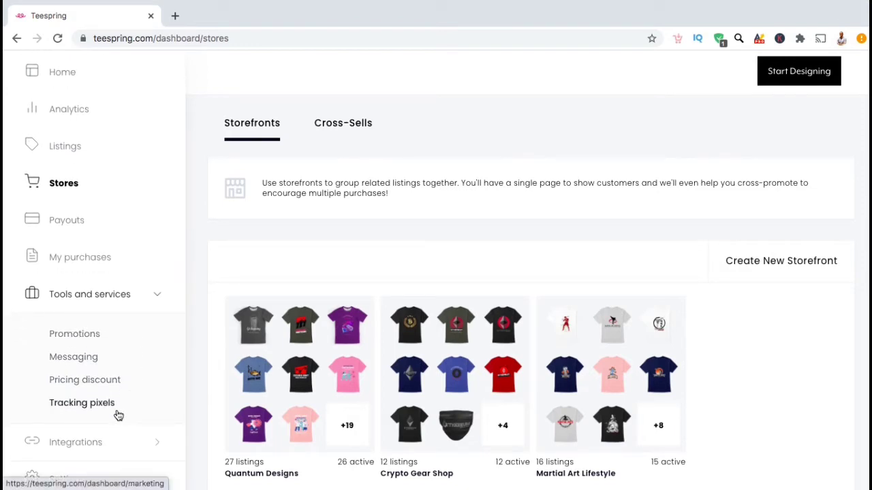
click(78, 414)
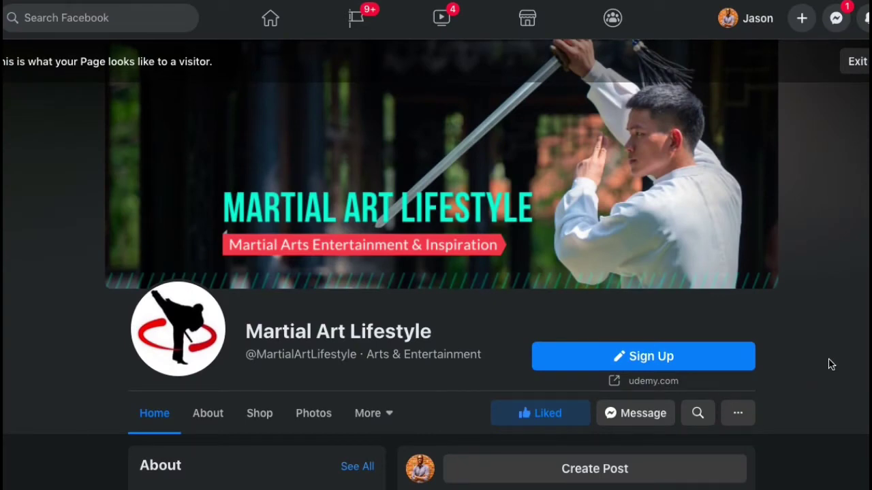
scroll(831, 364, down, 5)
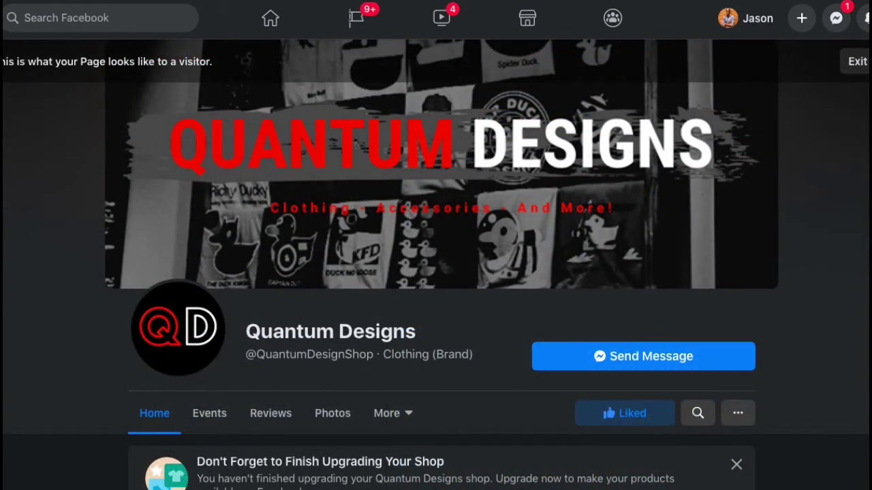
scroll(436, 264, down, 4)
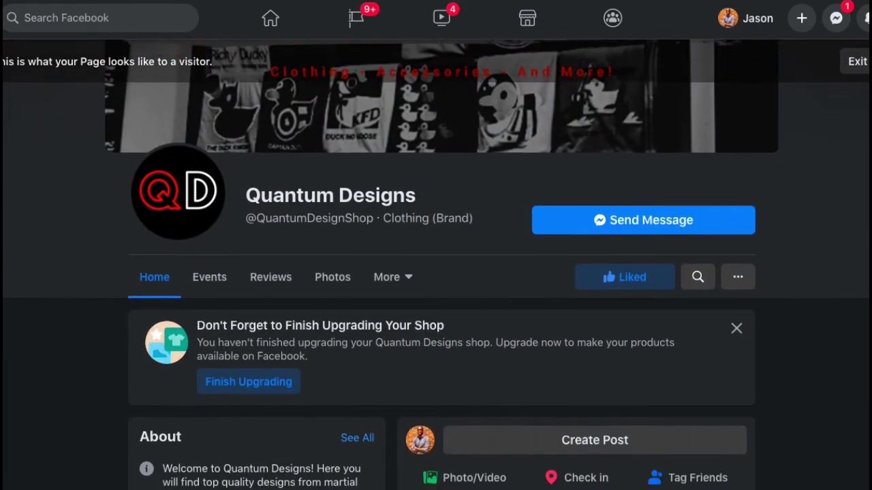
scroll(435, 264, down, 3)
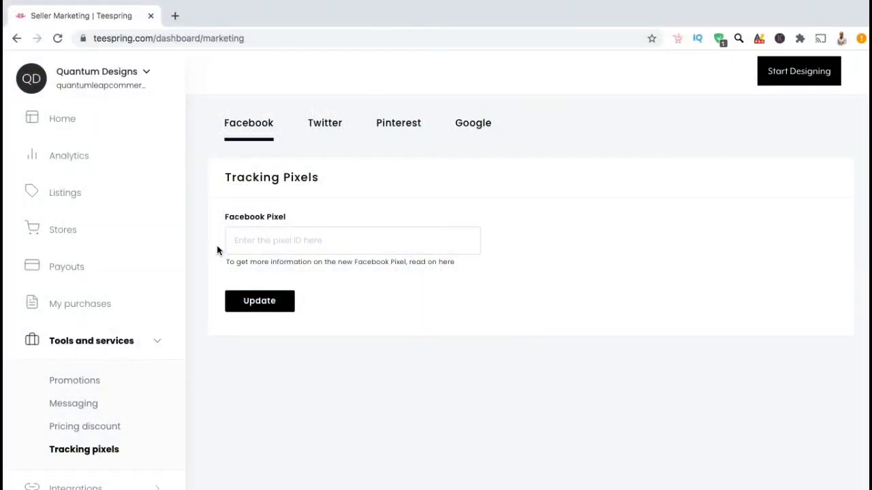
- In a new tab, load business.facebook.com and launch Events Manager from More Tools
click(178, 19)
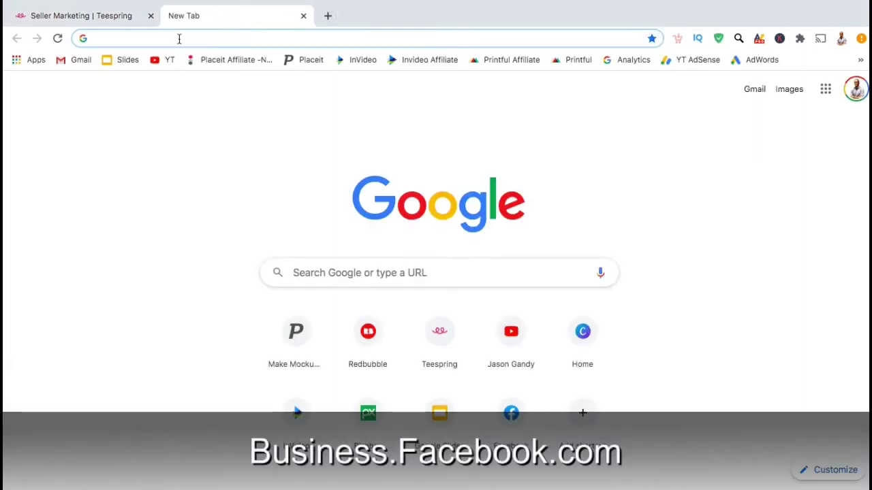
text(busin)
key(Return)
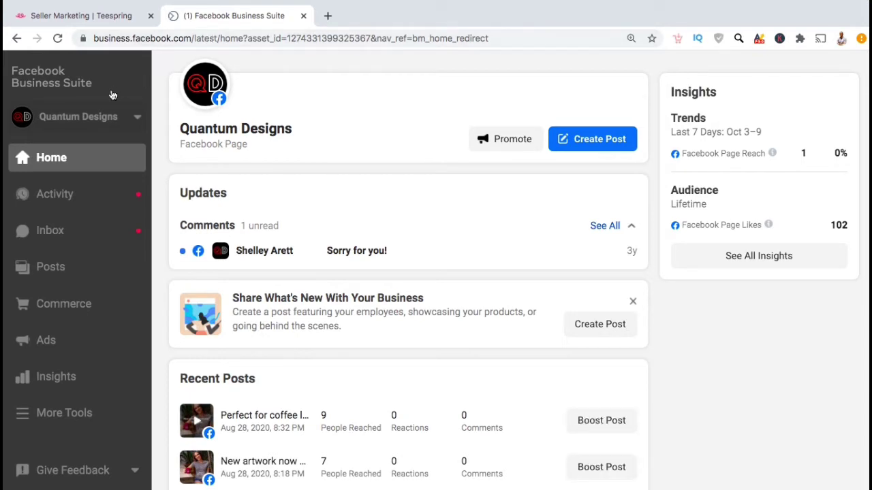
click(59, 417)
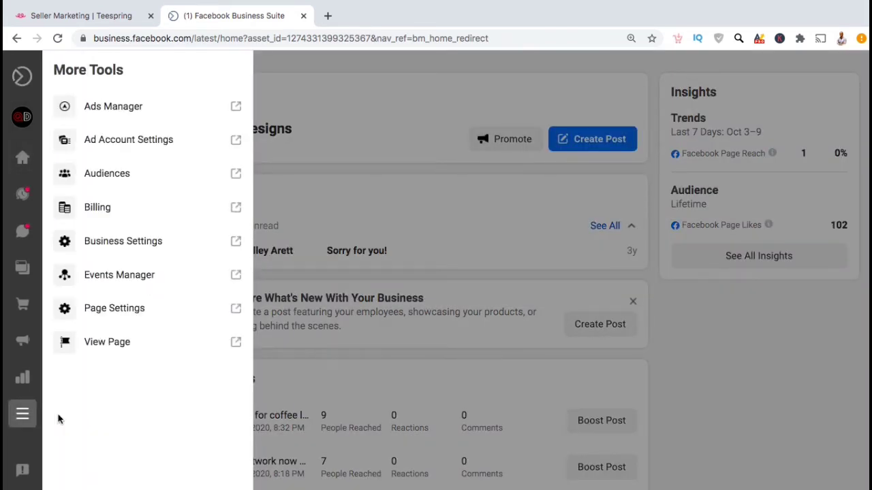
click(152, 277)
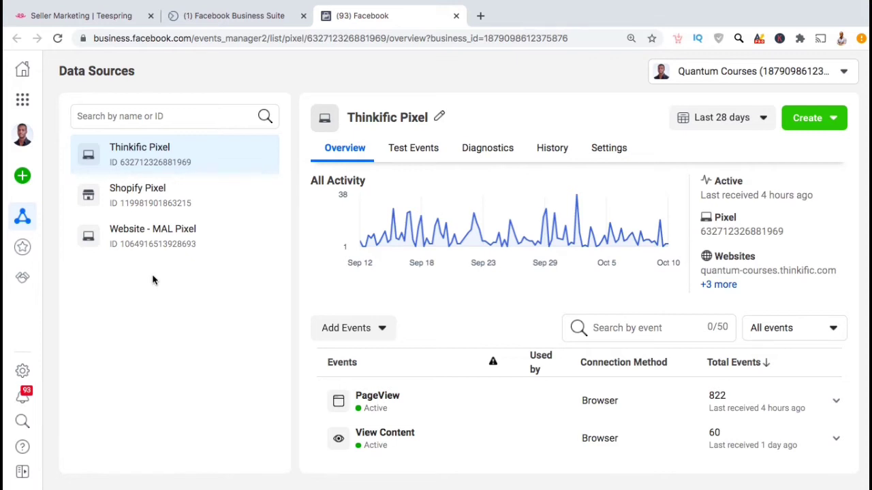
- Connect a new Web data source via Facebook Pixel, named 'Teespring Pixel'
mouse_move(28, 196)
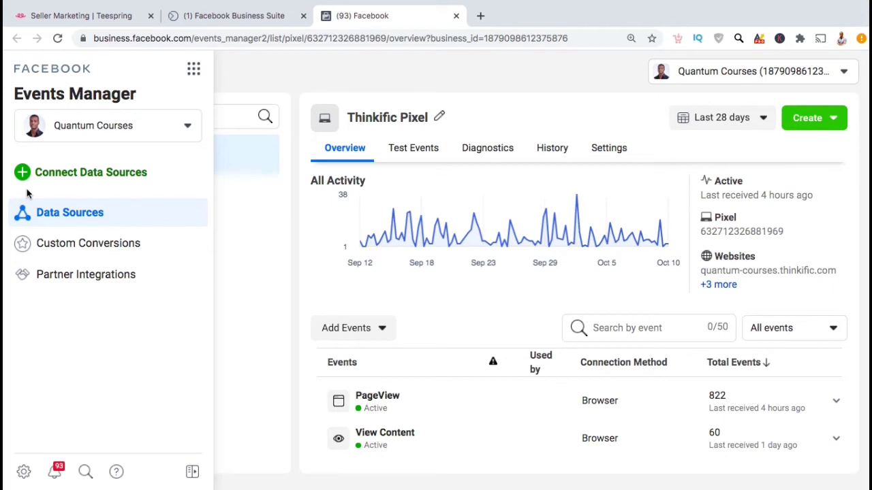
click(67, 185)
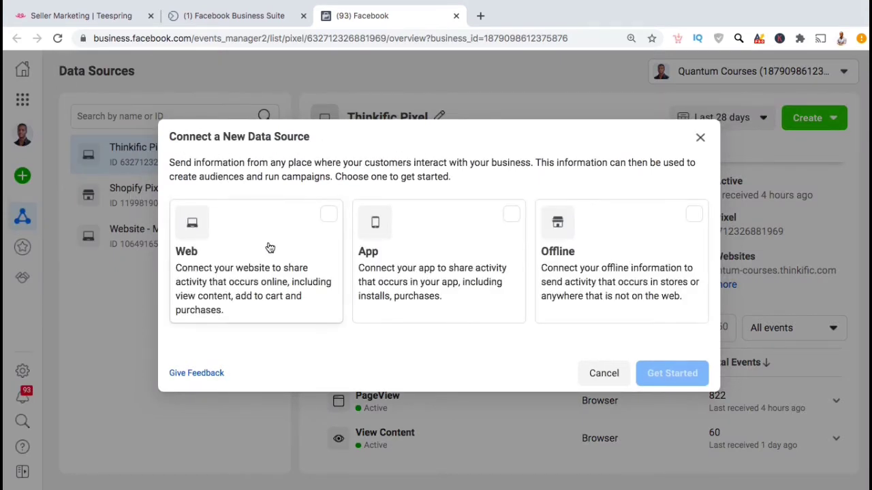
click(317, 222)
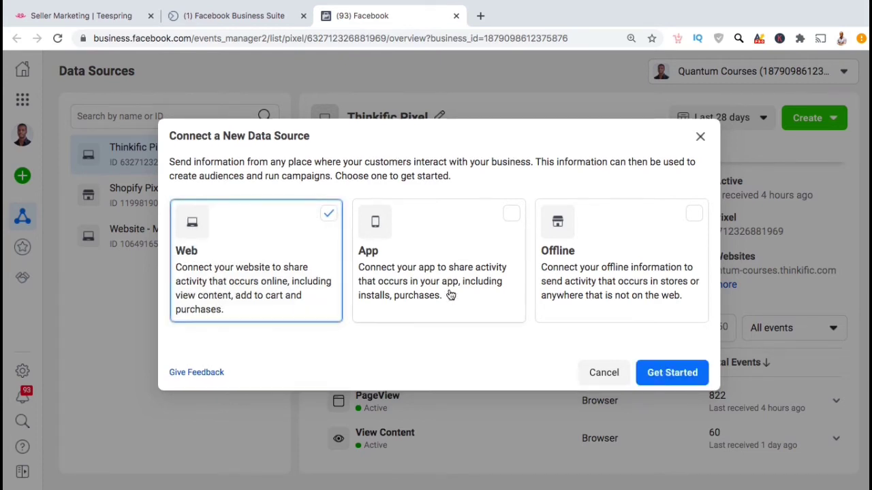
click(659, 368)
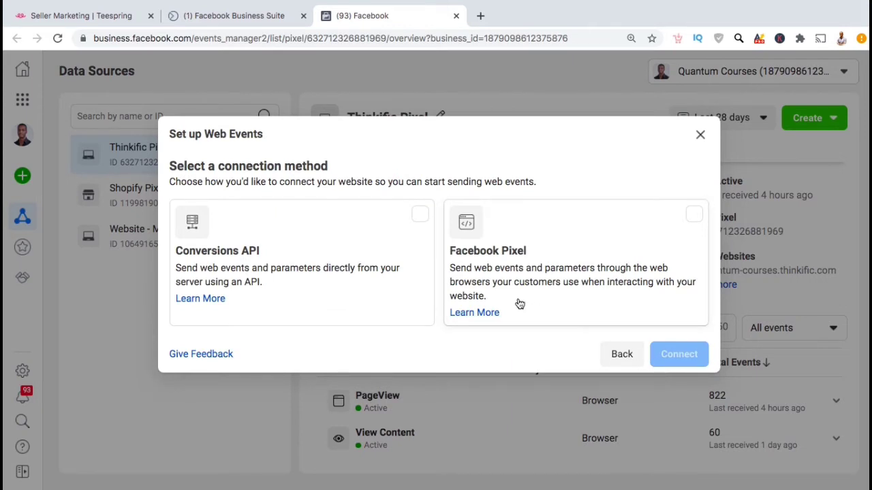
click(566, 235)
click(671, 361)
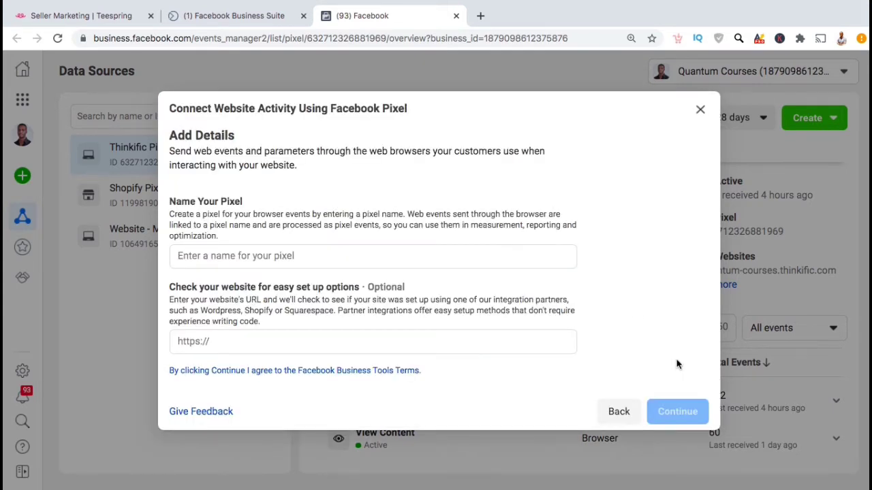
click(523, 258)
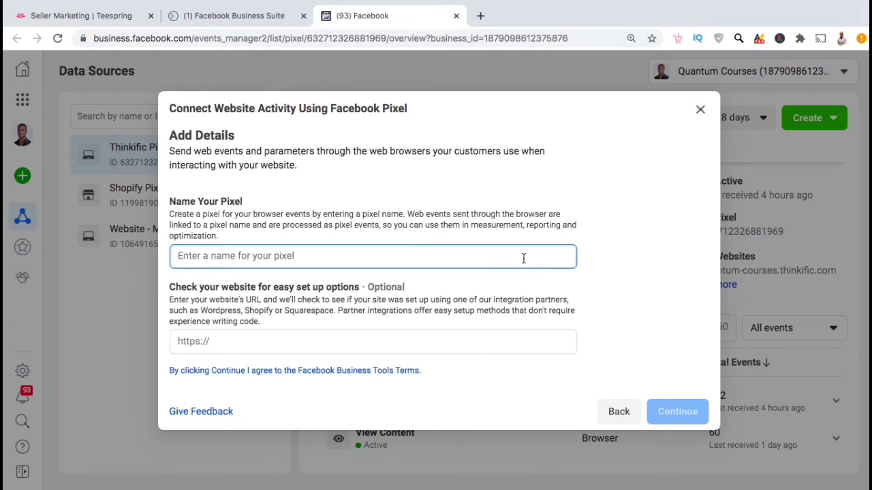
text(Teespring Pixel)
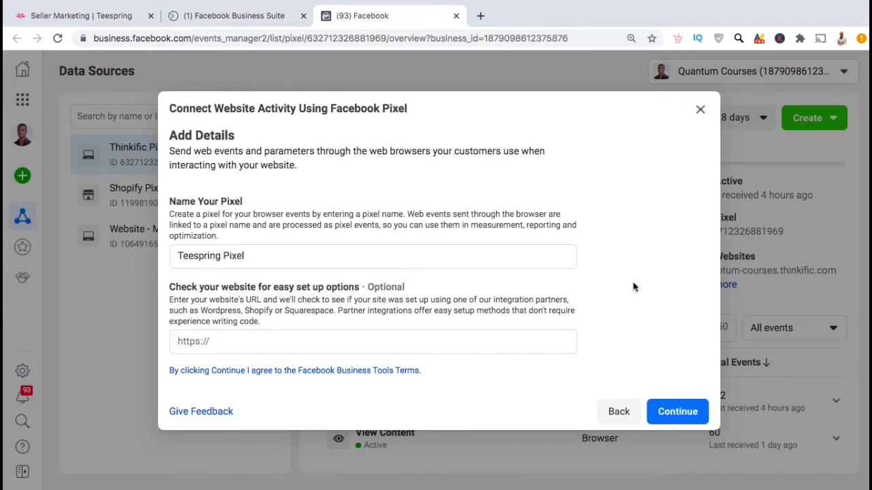
click(676, 414)
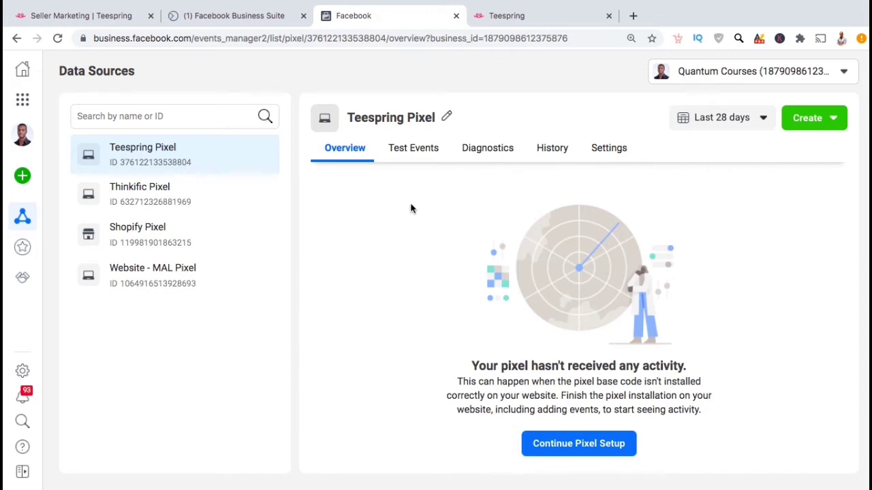
- Copy the Teespring Pixel's ID from its Settings tab, then return to the Teespring tab
click(597, 149)
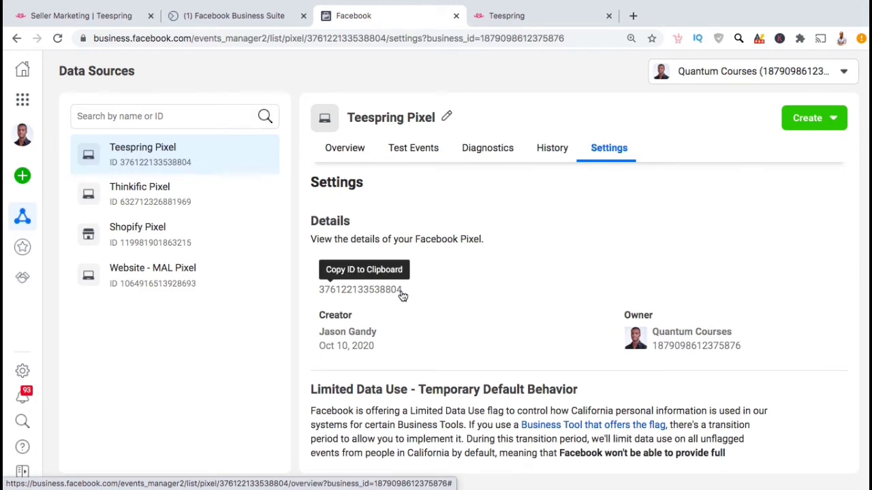
drag(402, 294, 322, 298)
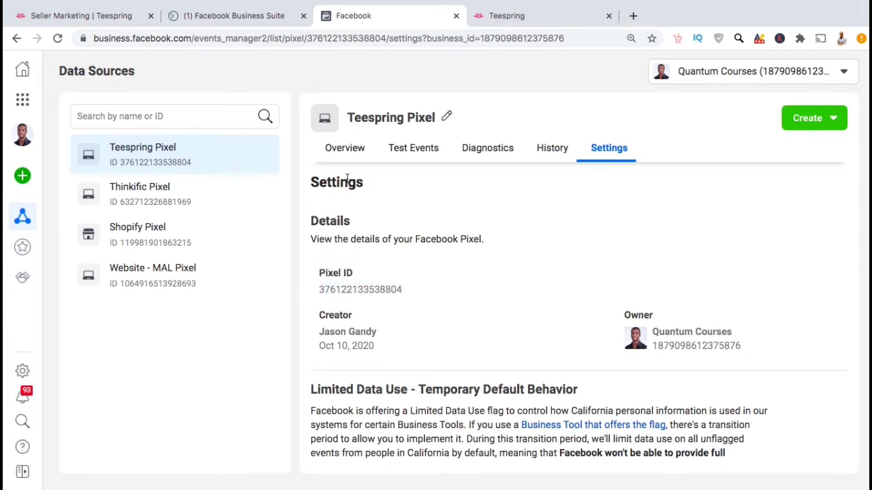
click(103, 18)
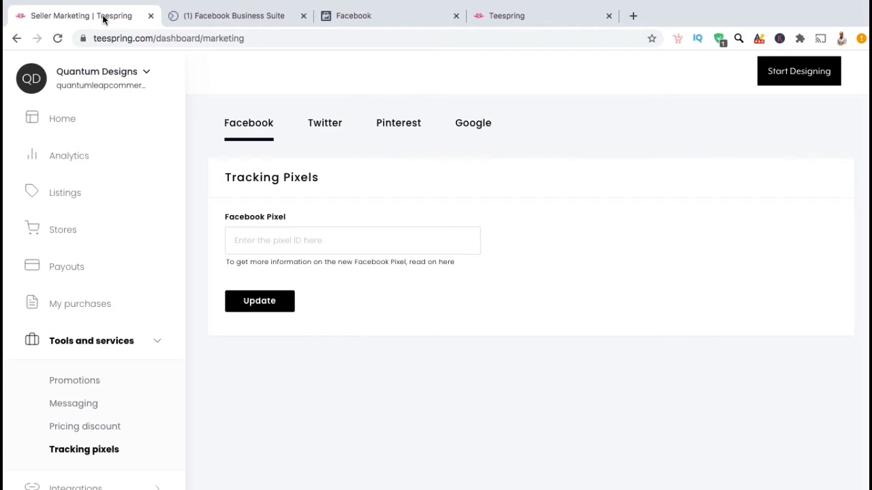
- Paste the pixel ID into Teespring's Facebook Pixel field, update it, and revisit Tracking pixels
click(279, 236)
right_click(280, 238)
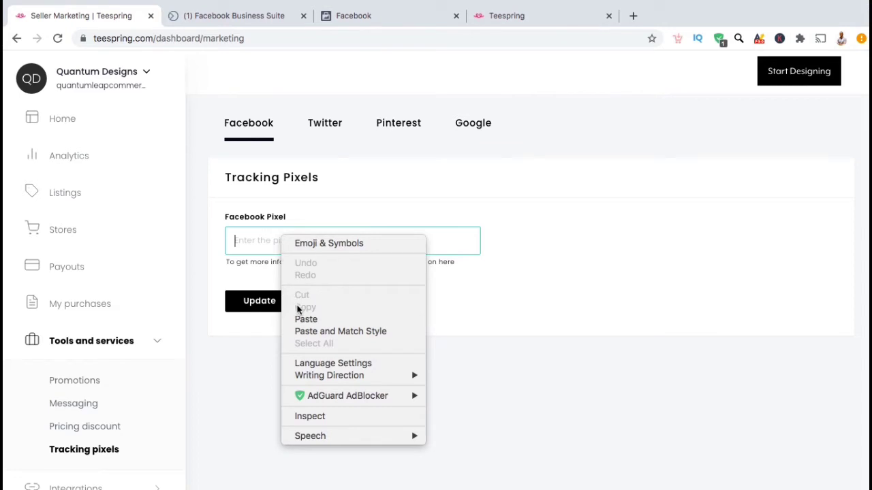
click(300, 319)
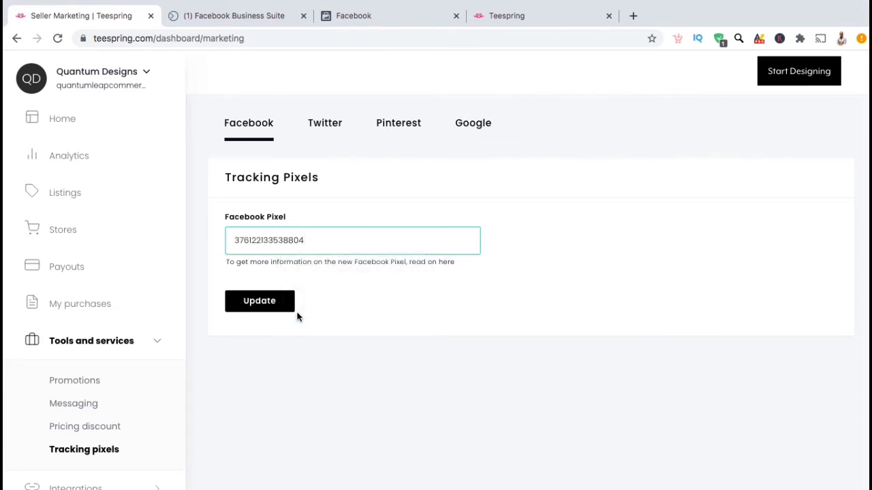
click(287, 304)
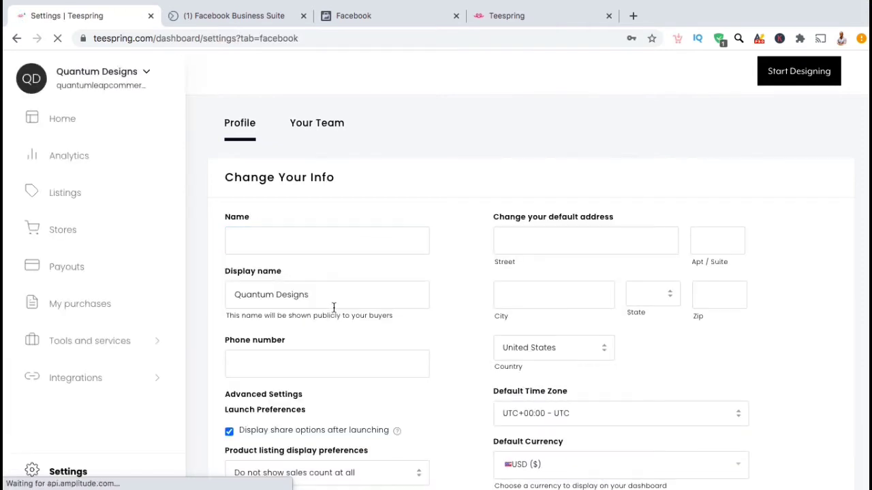
click(159, 344)
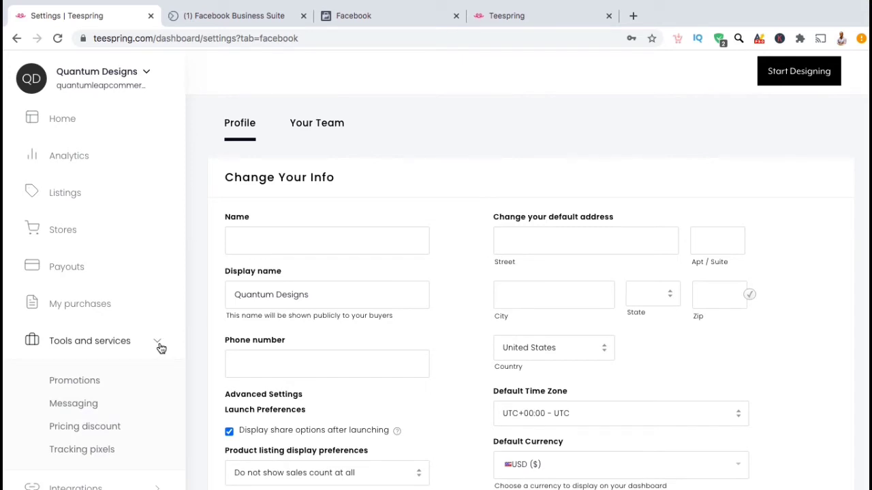
click(111, 452)
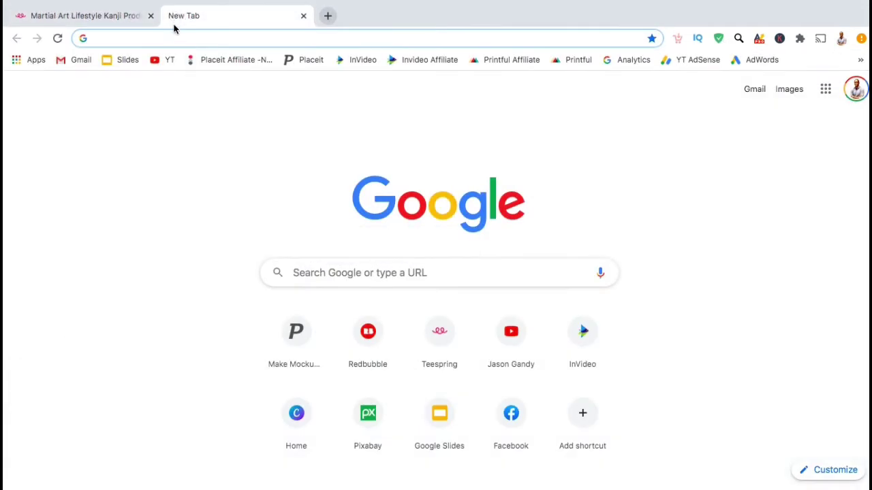
- Load business.facebook.com and launch Events Manager from the More Tools list
text(busines)
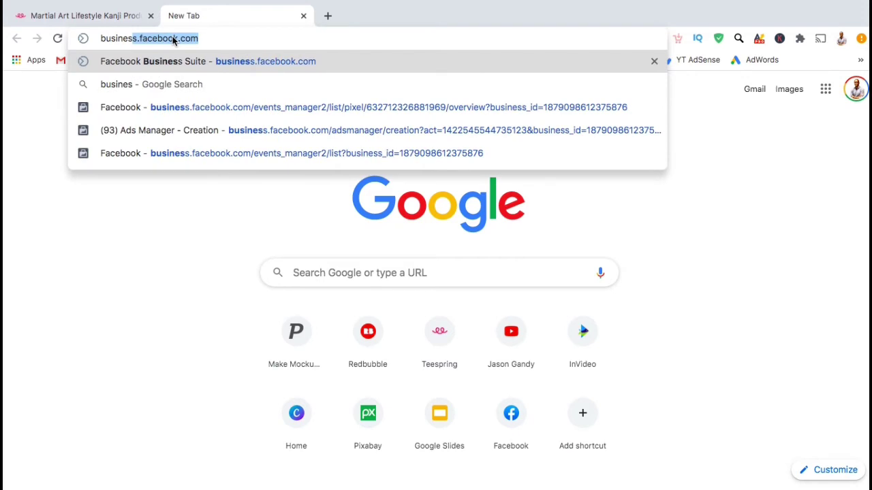
text(s.facebook.com)
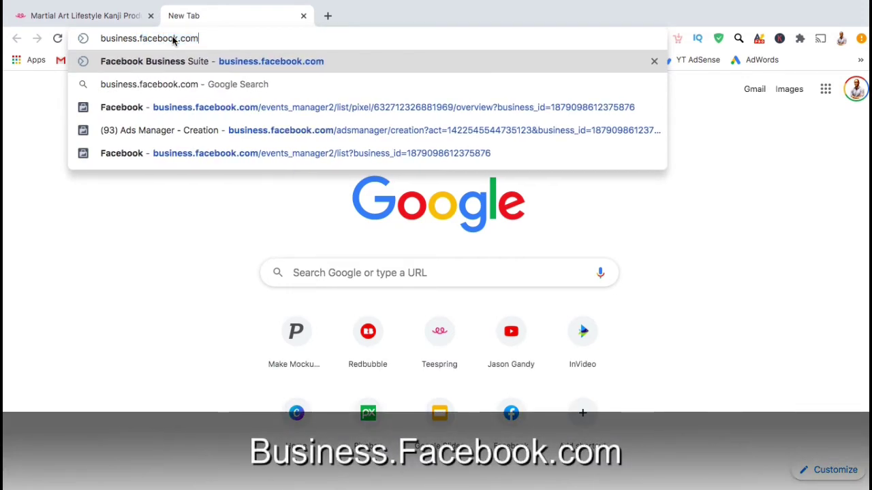
key(Return)
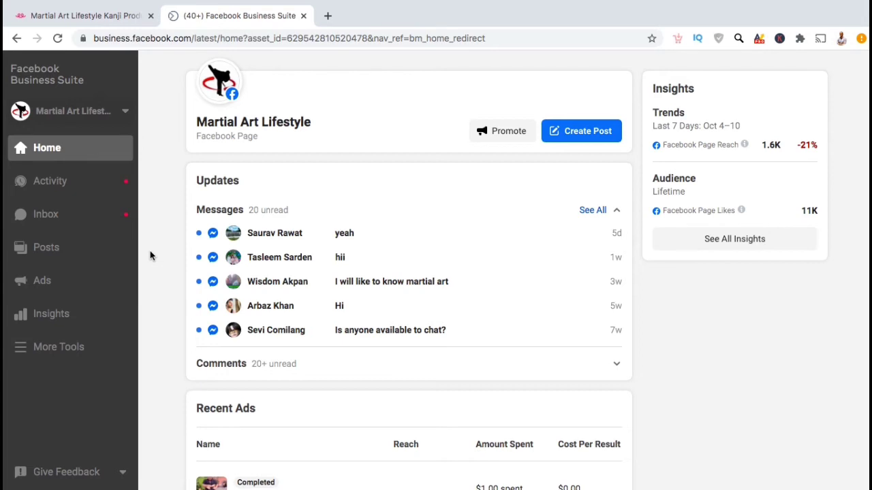
click(68, 344)
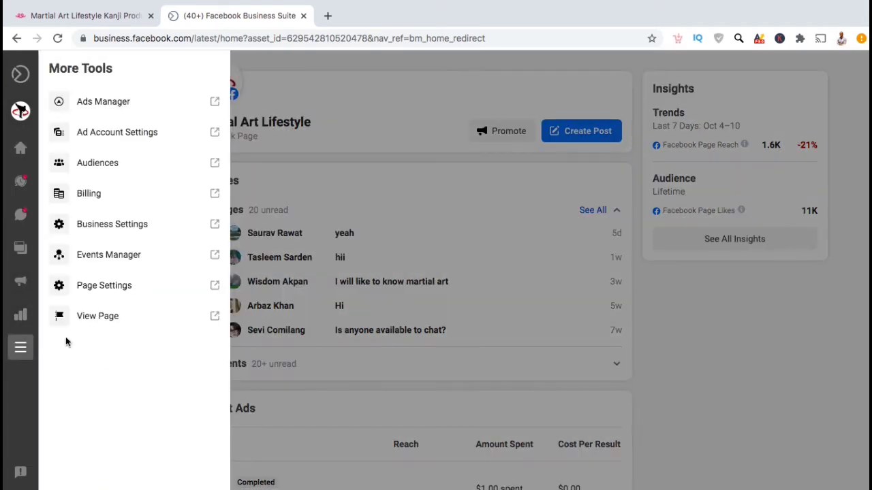
click(114, 263)
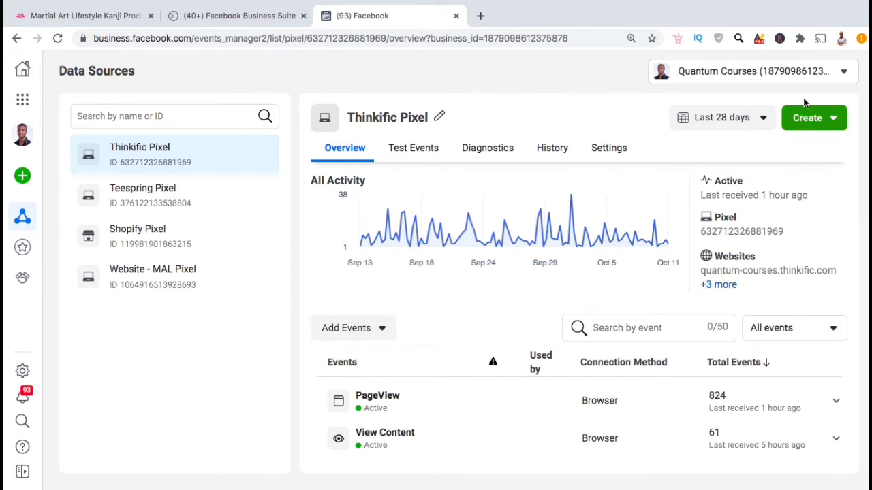
- Open the green Create dropdown on the pixel overview
click(799, 131)
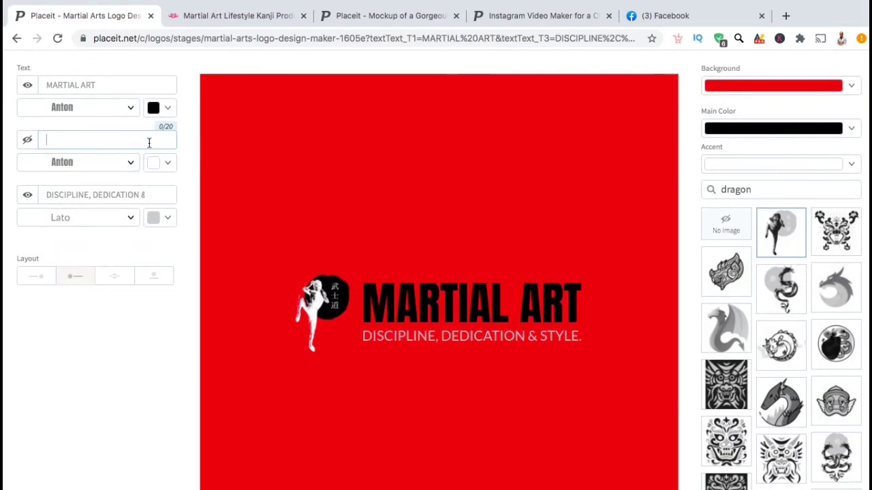
- Enter LIFESTYLE as the second logo line, preview two dragon emblems, then restore the kicker
text(LIFESTYLE)
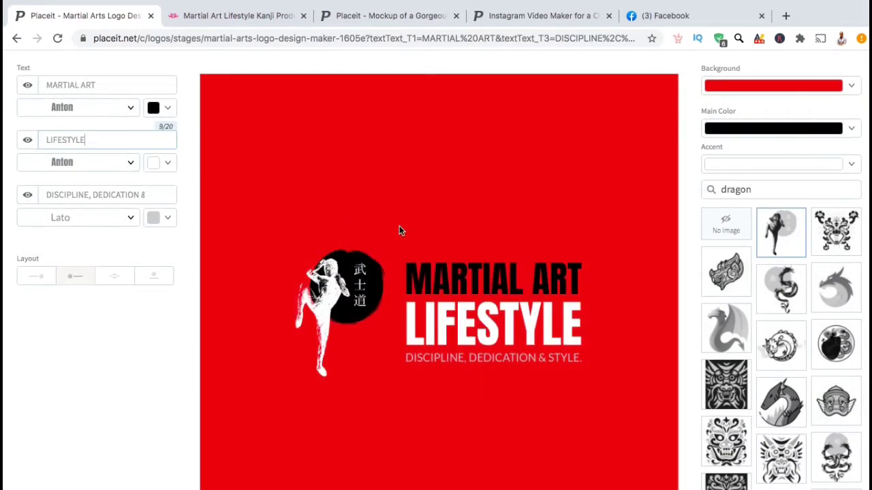
click(773, 300)
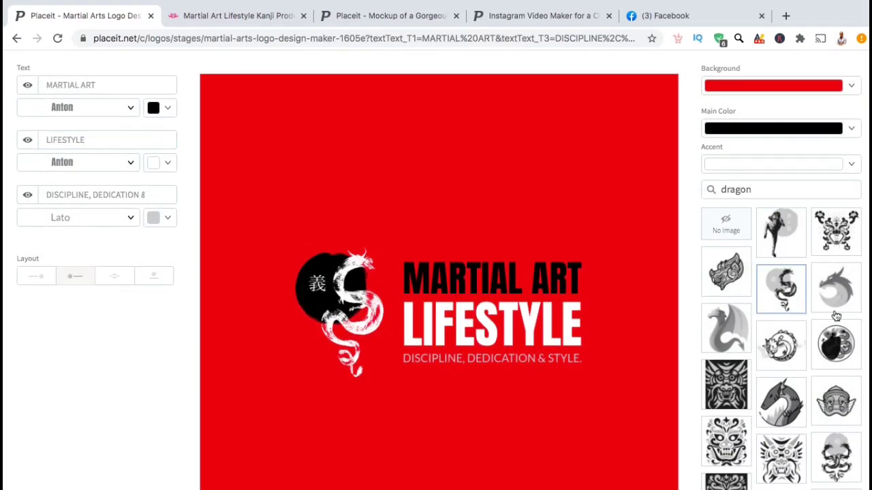
click(835, 312)
click(790, 245)
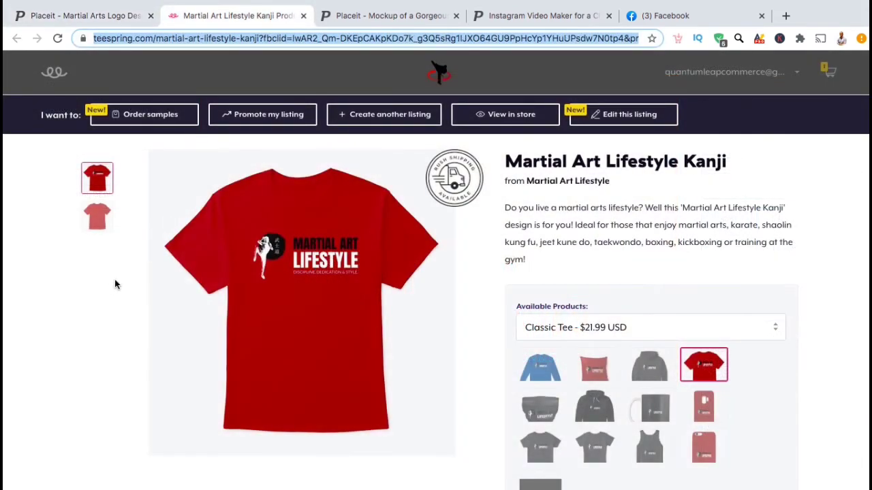
mouse_move(307, 253)
scroll(129, 330, down, 2)
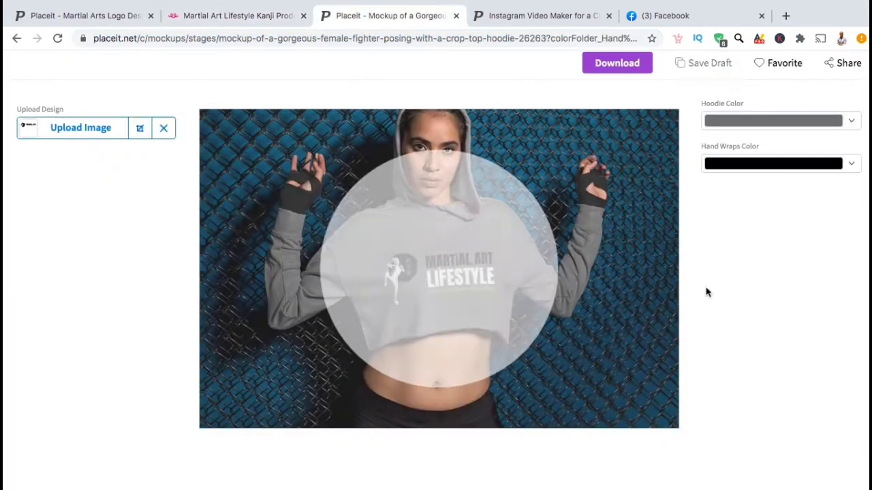
- Apply the cropped design to the hoodie mockup and set the Hoodie Color to red
click(409, 435)
click(768, 129)
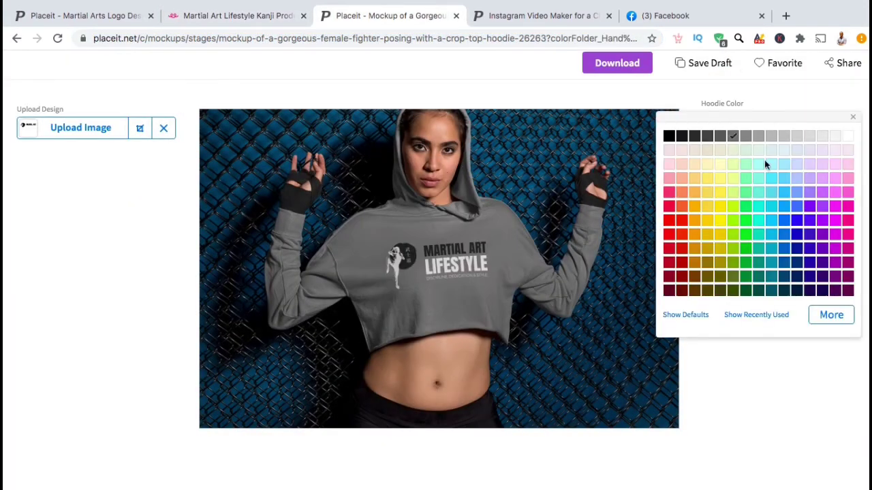
click(783, 252)
click(670, 235)
click(745, 365)
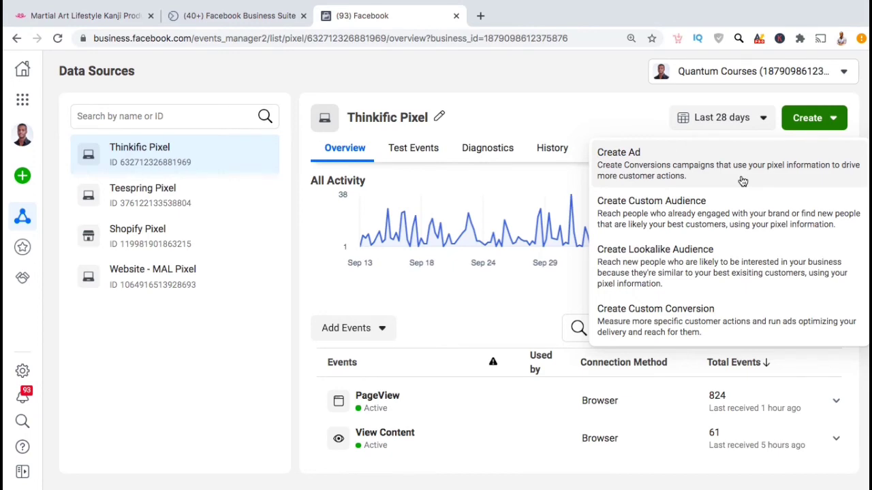
- Create an ad with the Conversions objective, rename the campaign 'Teespring Example Conversions Ad', and continue
click(741, 179)
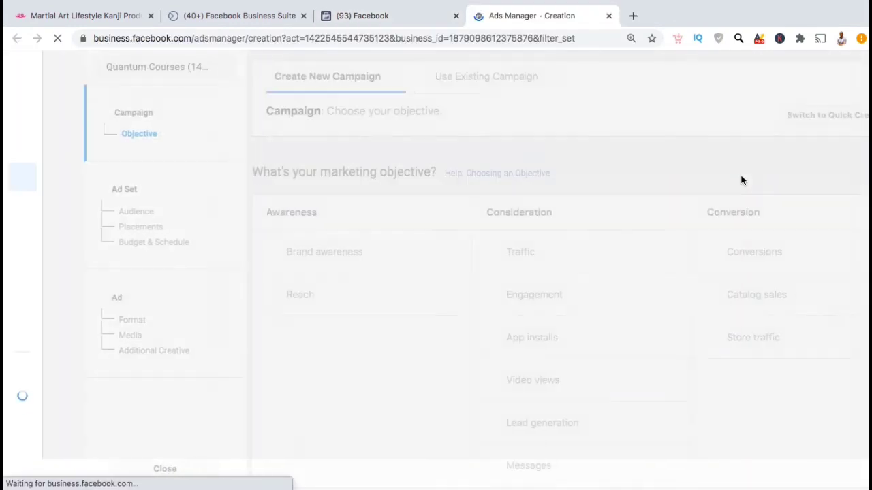
scroll(761, 189, down, 3)
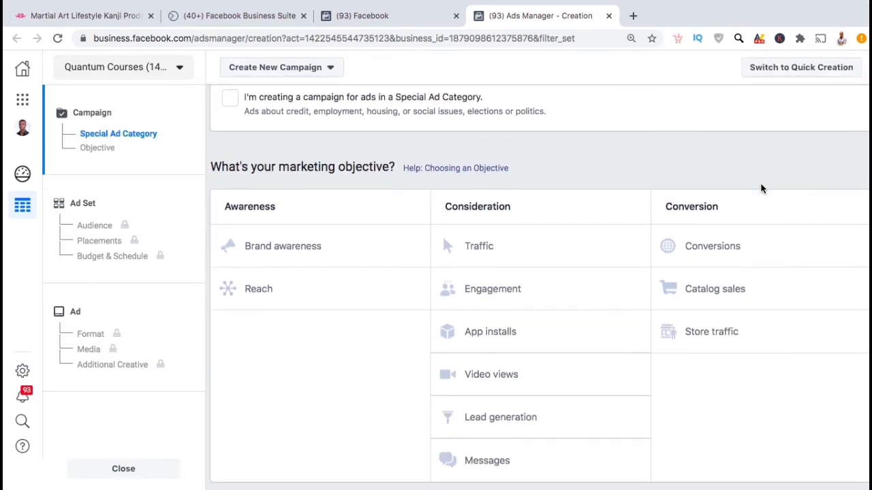
click(732, 253)
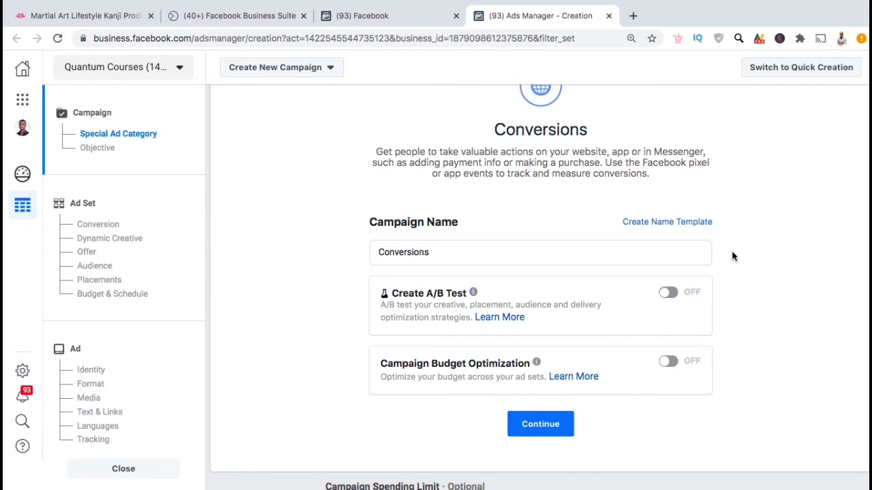
click(683, 256)
key(ctrl+a)
text(Teespring Example Conversions Ad)
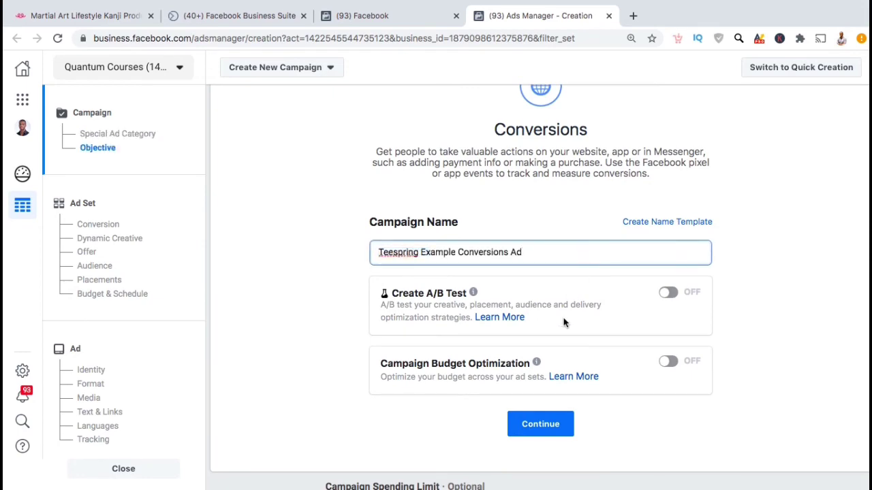
click(543, 434)
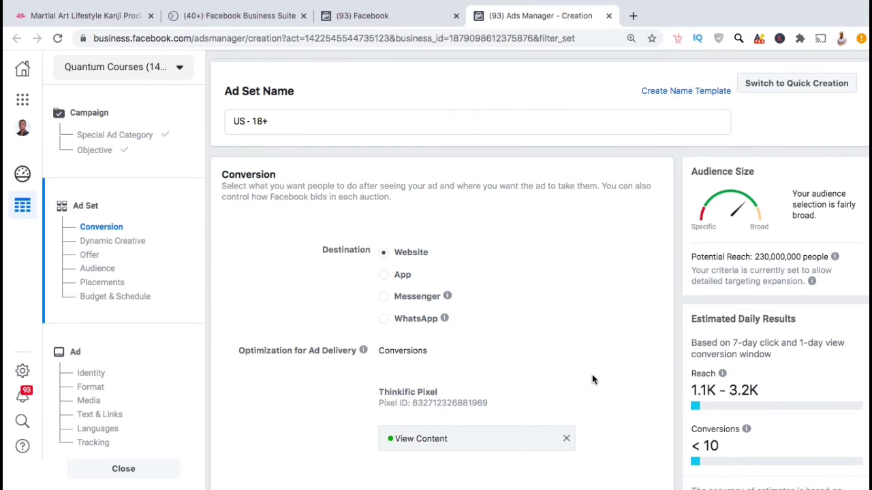
- Lower the ad set's daily budget to $10.00 and continue to the ad-level settings
scroll(593, 379, down, 2)
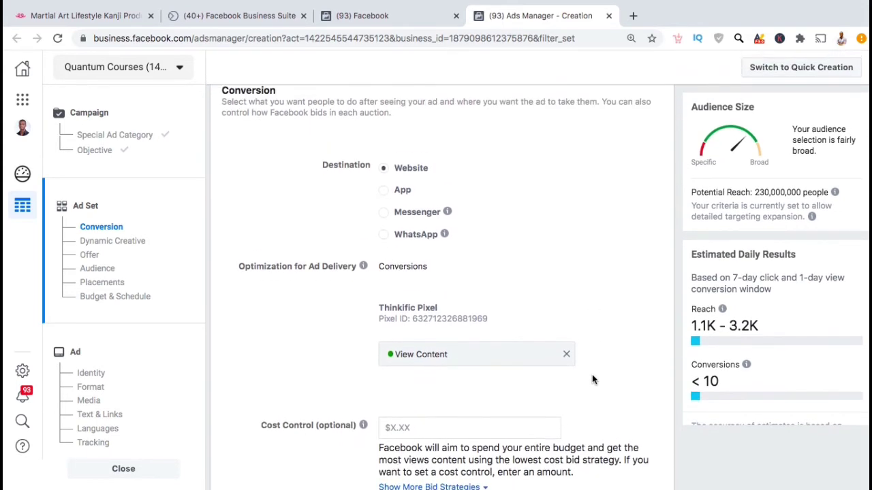
scroll(592, 380, up, 1)
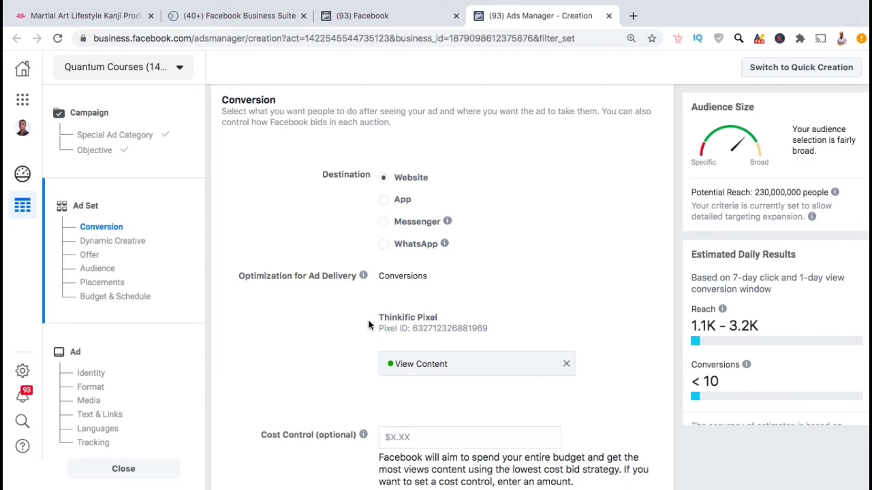
scroll(367, 325, down, 15)
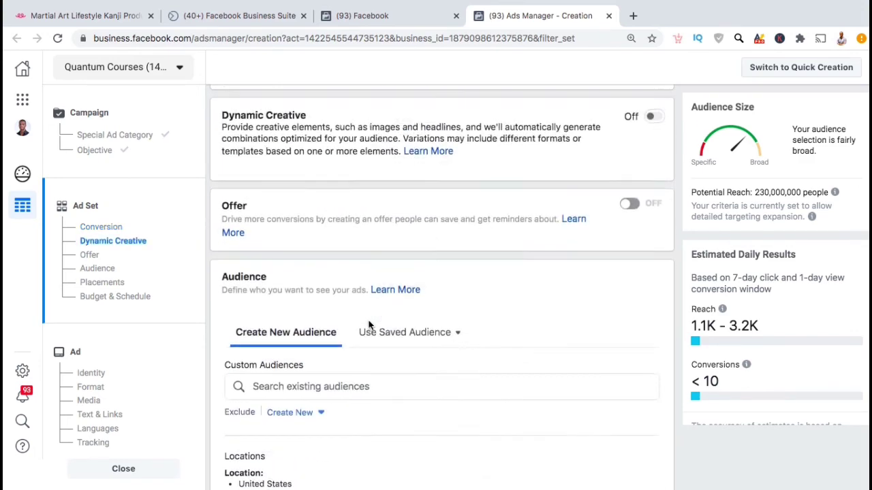
scroll(368, 325, down, 1)
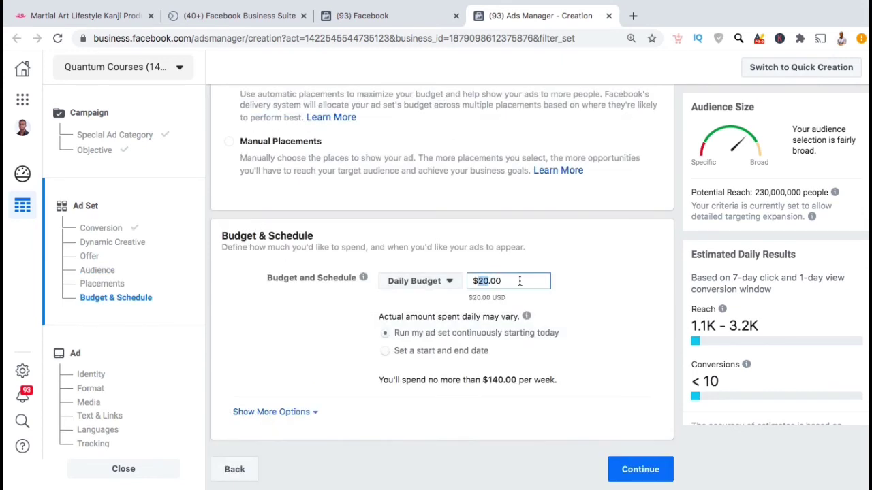
key(BackSpace)
key(BackSpace)
text(10)
click(617, 315)
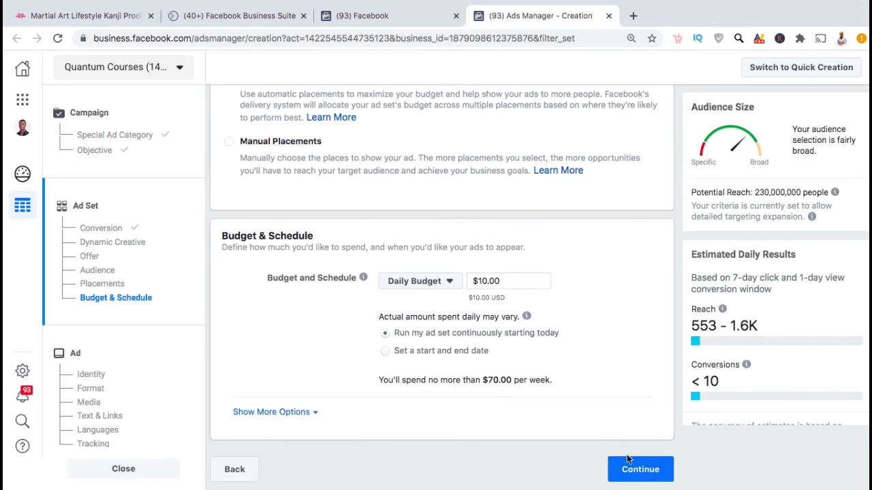
click(628, 460)
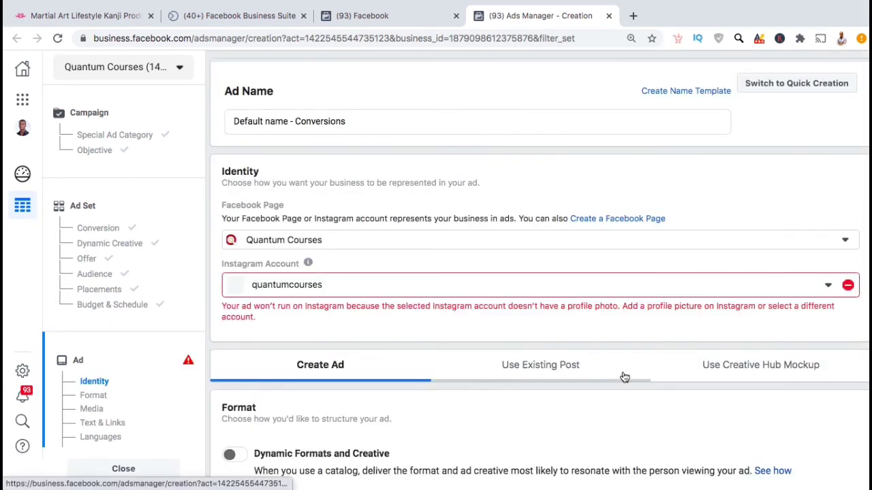
- Set the ad's Facebook Page identity to Martial Art Lifestyle
click(846, 240)
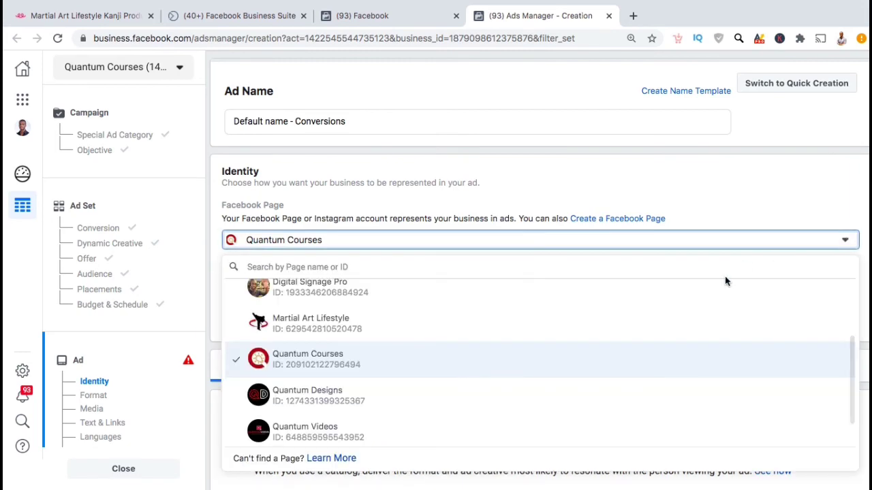
click(673, 325)
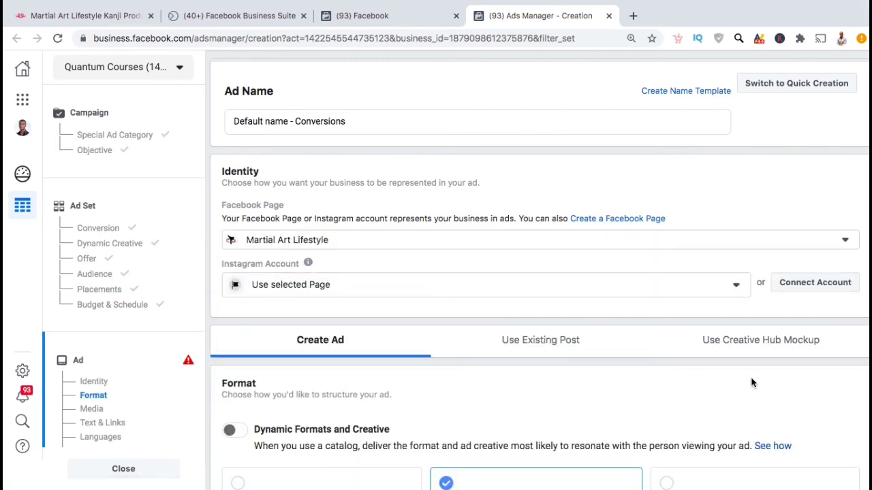
scroll(751, 383, down, 5)
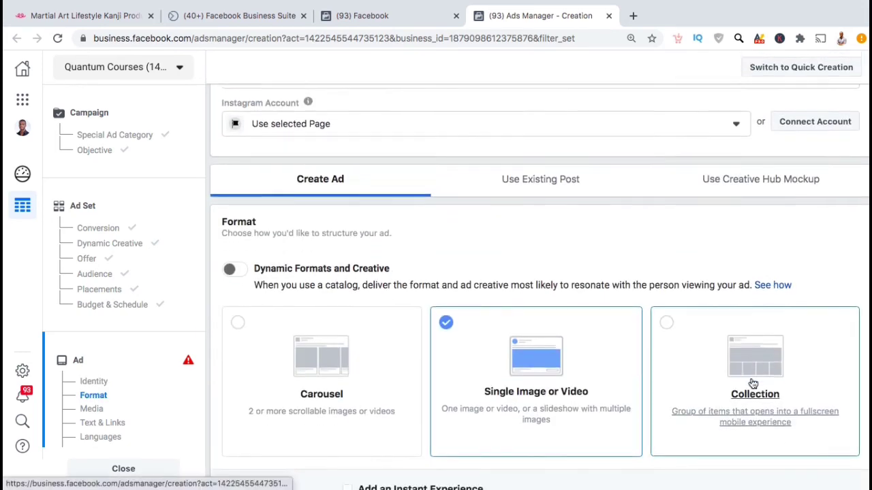
scroll(752, 383, up, 1)
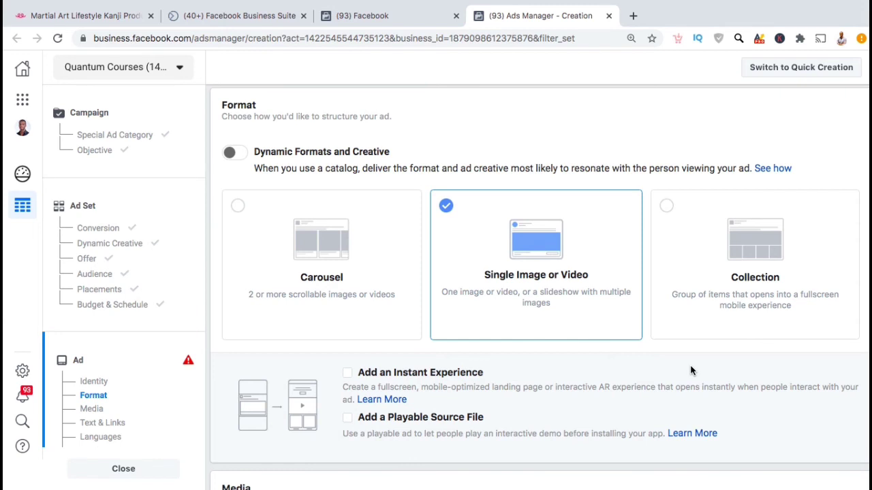
- Add the Martial Arts T-Shirt Sale.mp4 video as the ad's media
scroll(690, 370, down, 5)
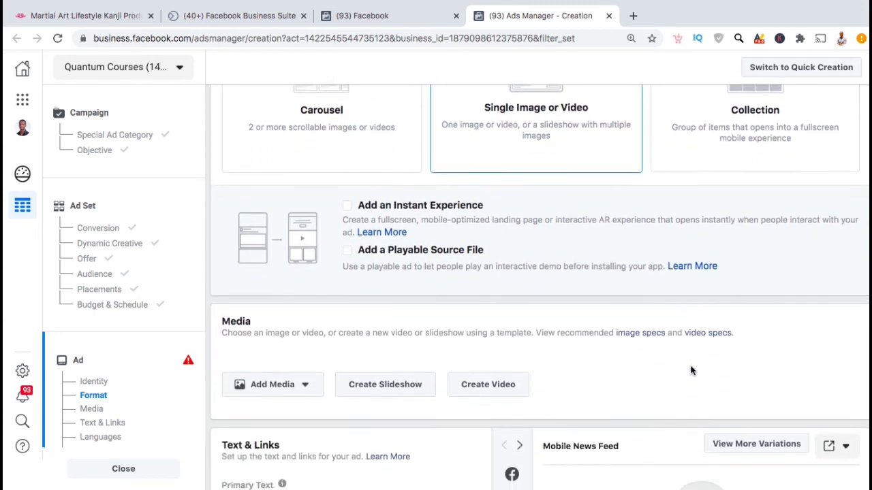
scroll(691, 370, down, 1)
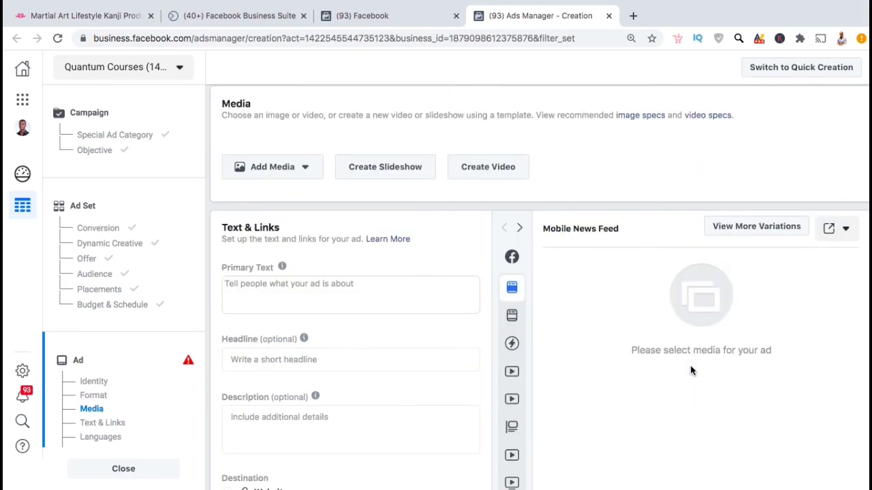
click(308, 170)
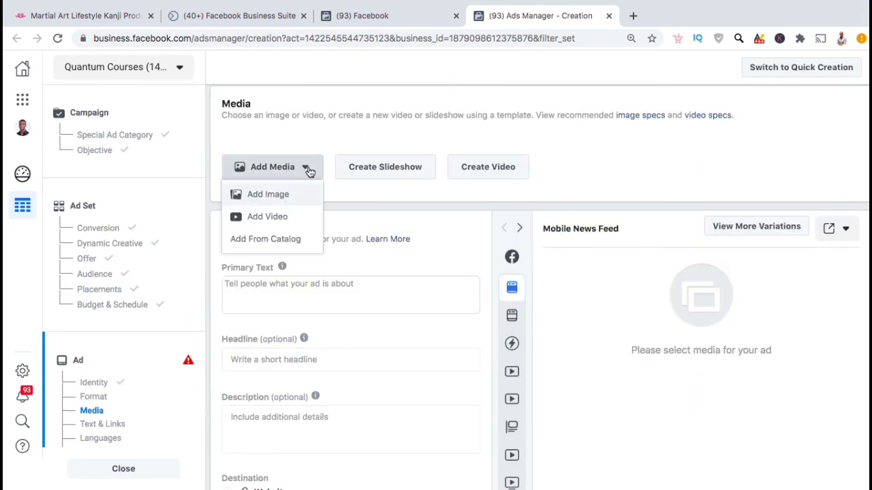
click(306, 218)
click(761, 417)
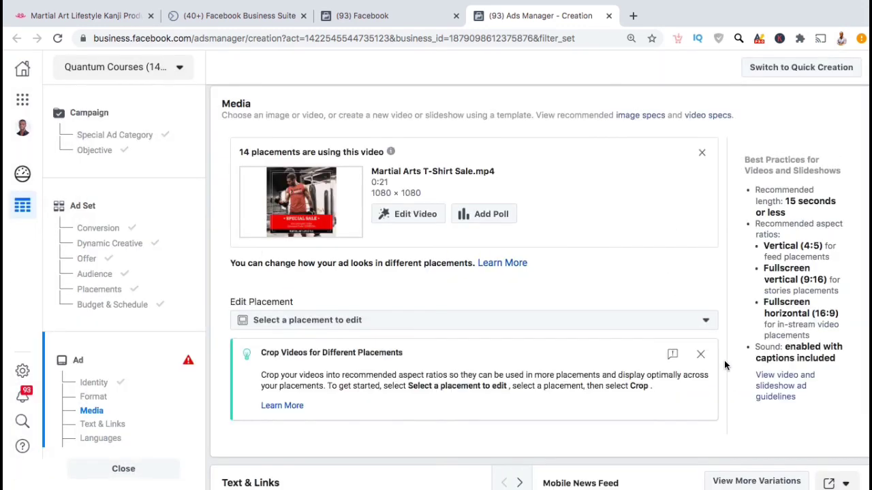
- Enter the promo-code primary text for the ad
scroll(724, 366, down, 3)
scroll(723, 365, down, 3)
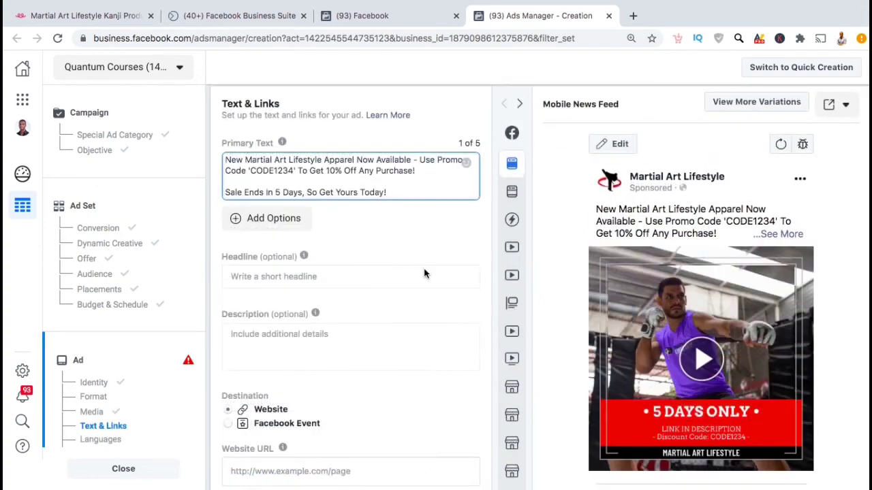
click(778, 233)
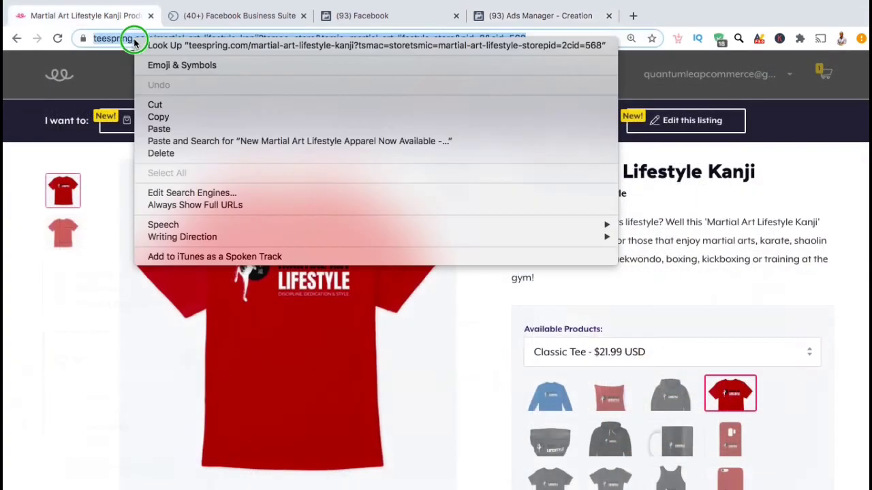
- Paste the Teespring product link as the Website URL and preview all placements
click(159, 118)
right_click(382, 419)
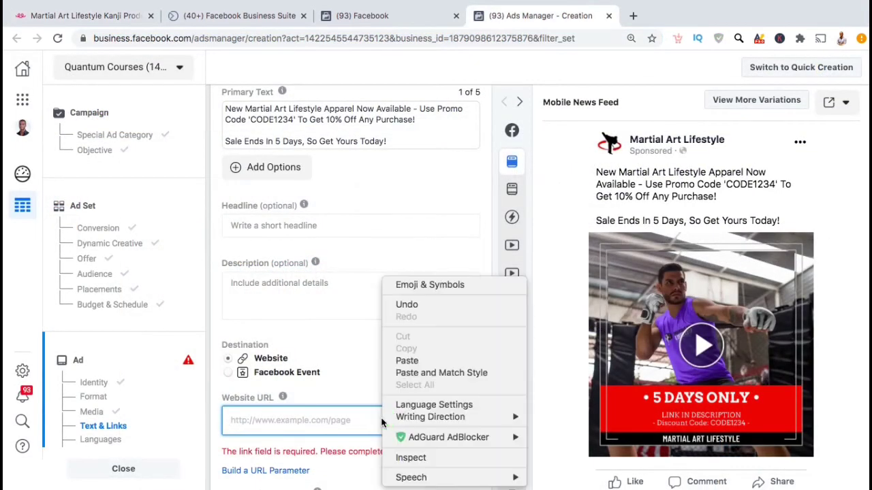
click(404, 362)
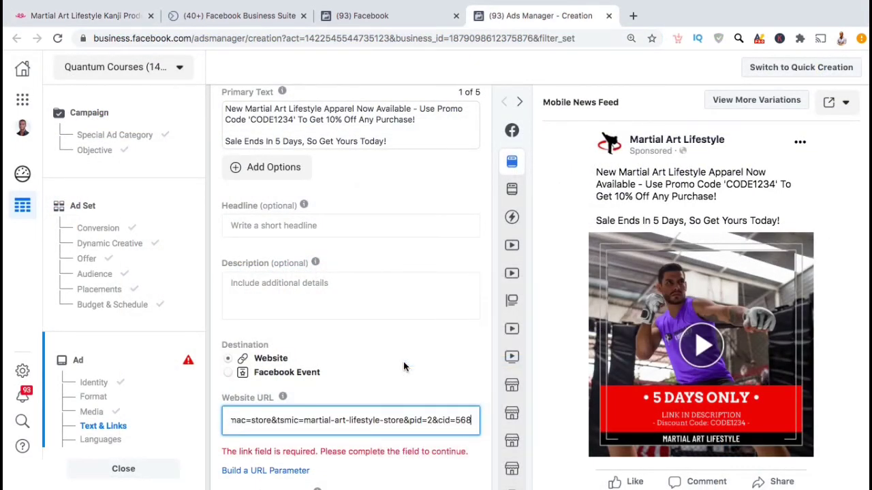
click(767, 100)
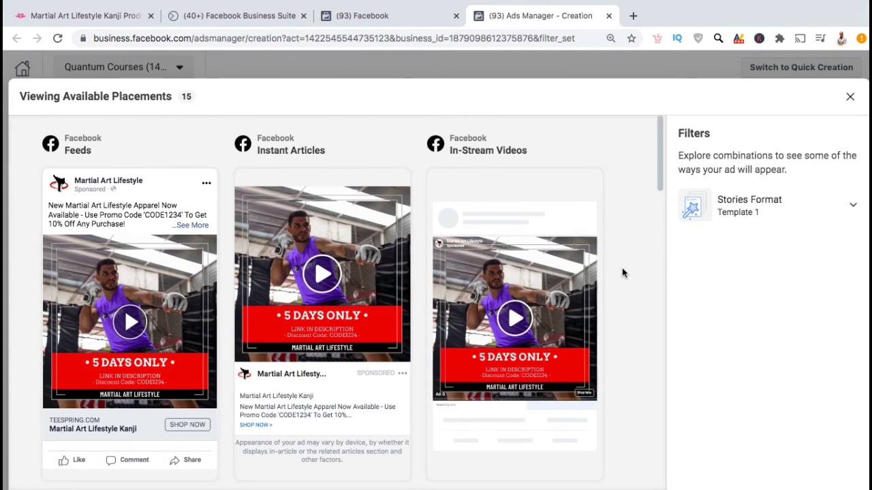
scroll(622, 272, down, 5)
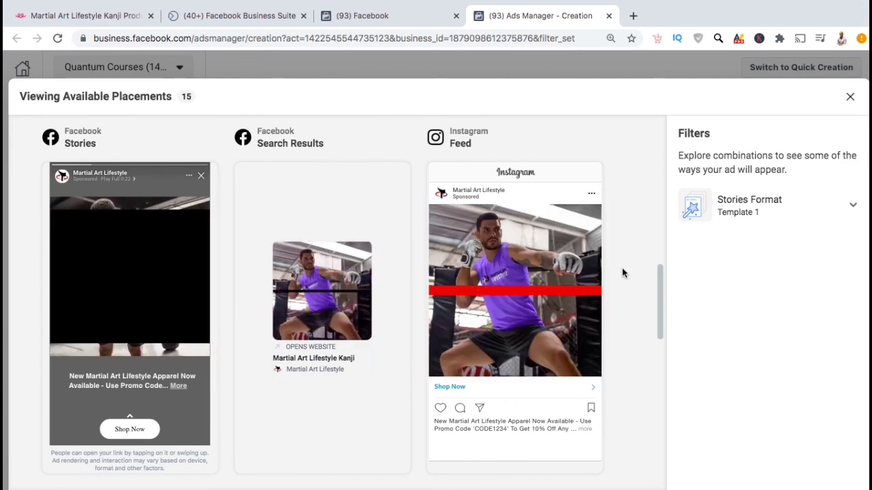
scroll(622, 272, down, 3)
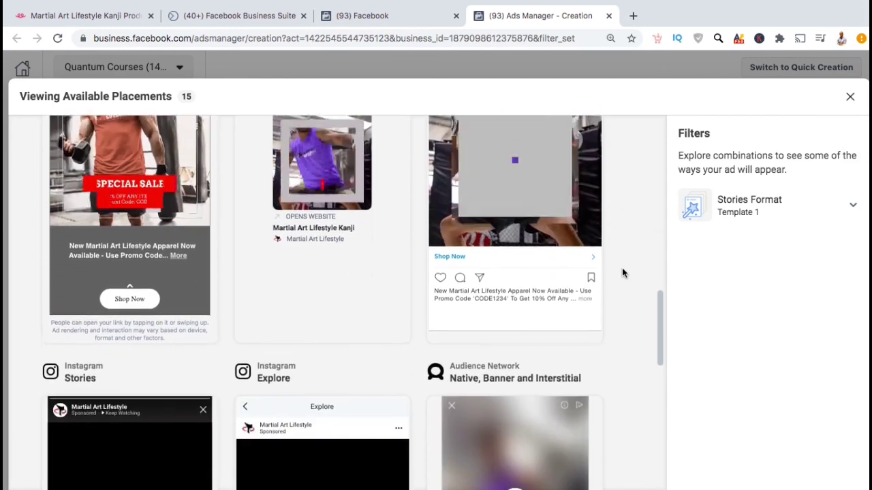
scroll(622, 273, down, 3)
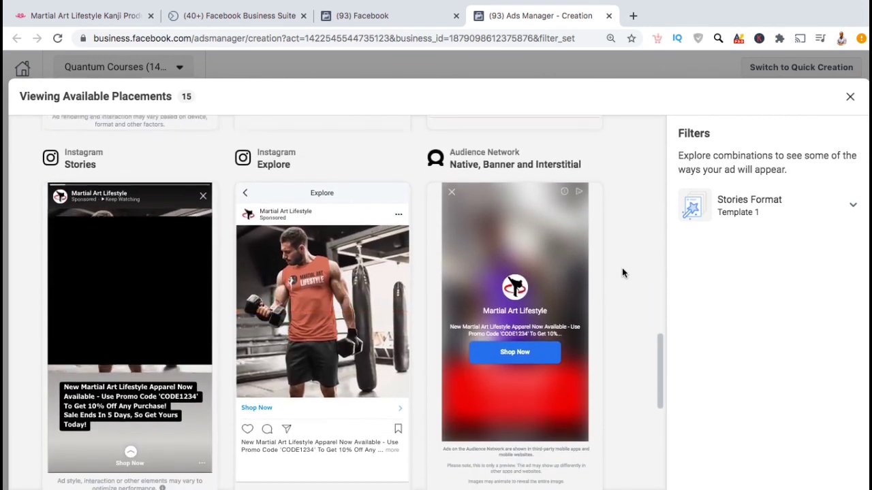